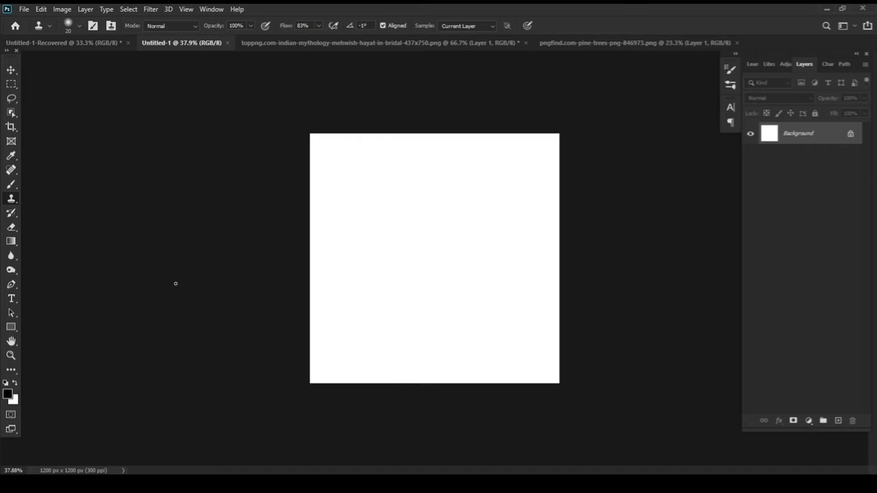
Drag the bride photo into the 1200 × 1200 px Untitled-1 document as Layer 1
left_click(10, 71)
left_click(288, 42)
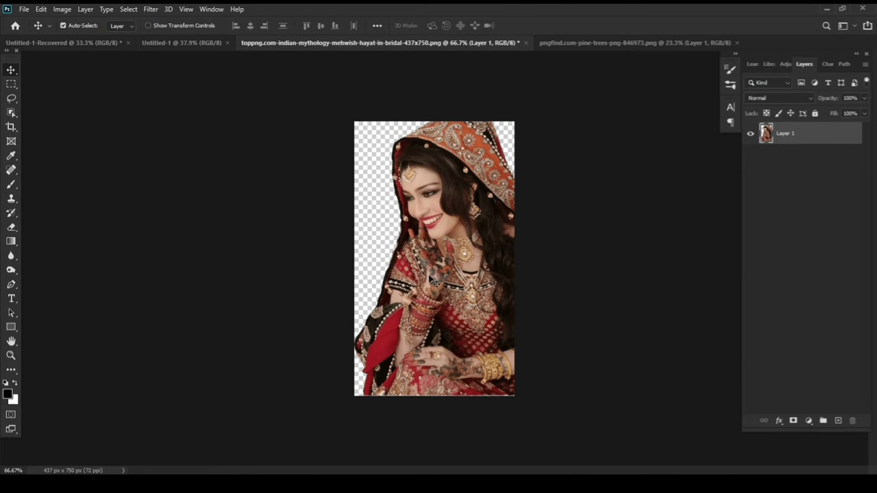
mouse_move(454, 249)
left_mouse_down()
mouse_move(340, 188)
mouse_move(184, 45)
left_mouse_up()
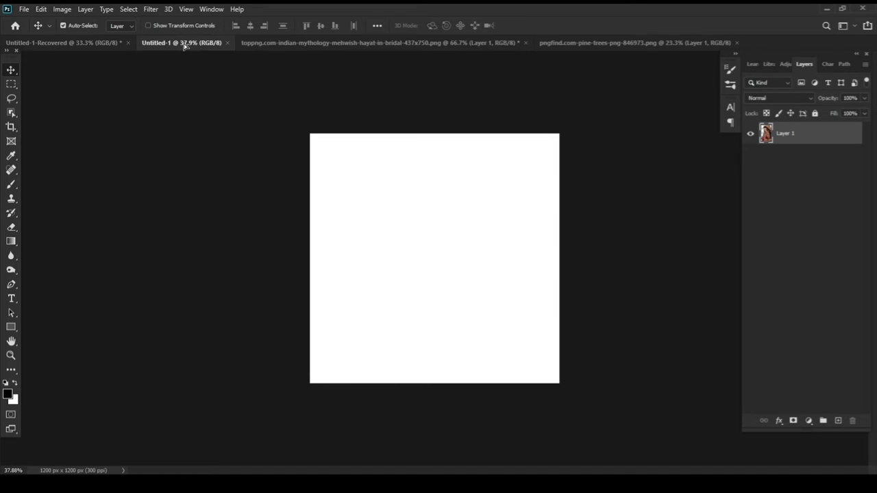
left_click_drag(183, 45, 418, 322)
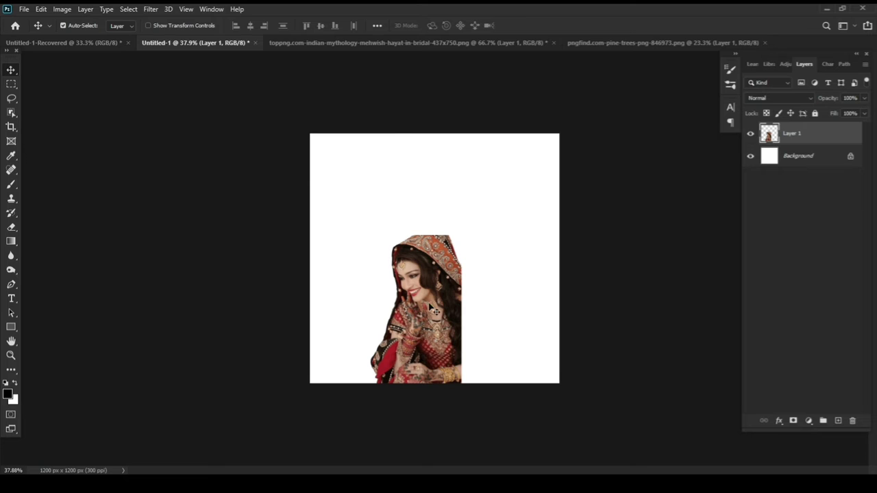
Scale the bride layer to about 172% and shift it left to fill the canvas height
key("ctrl+t")
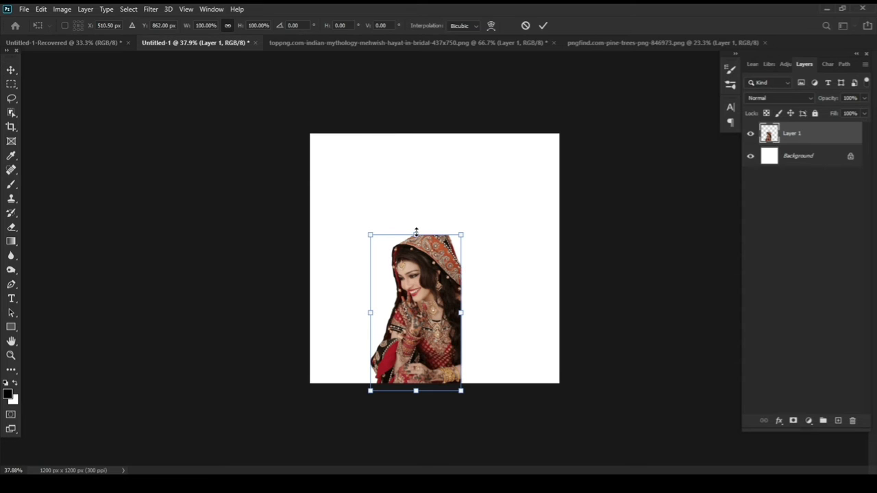
left_click_drag(416, 235, 415, 134)
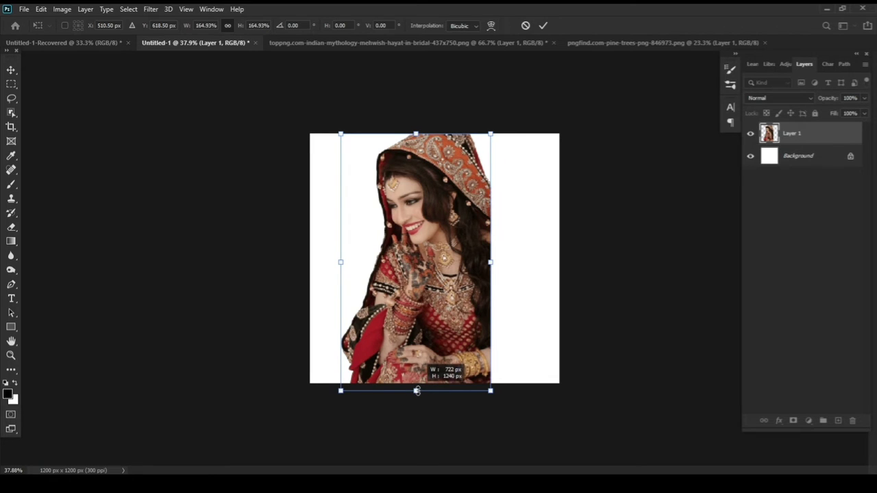
left_click_drag(417, 392, 416, 396)
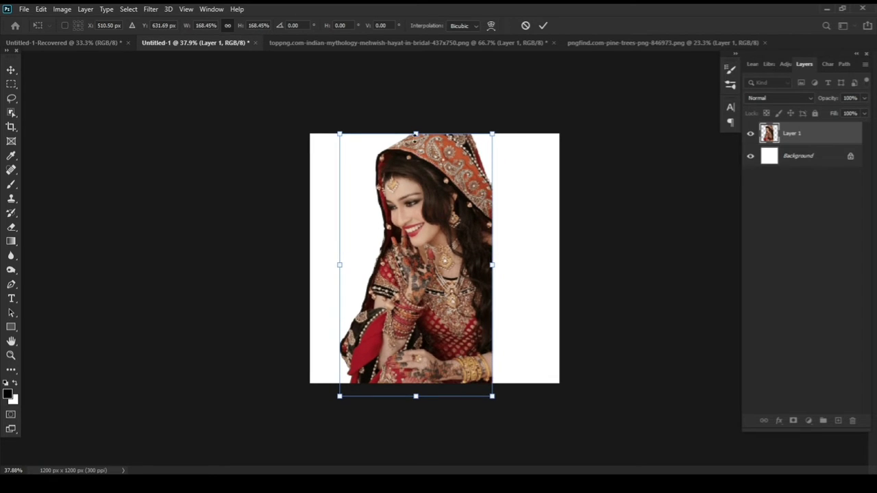
left_click_drag(416, 132, 415, 128)
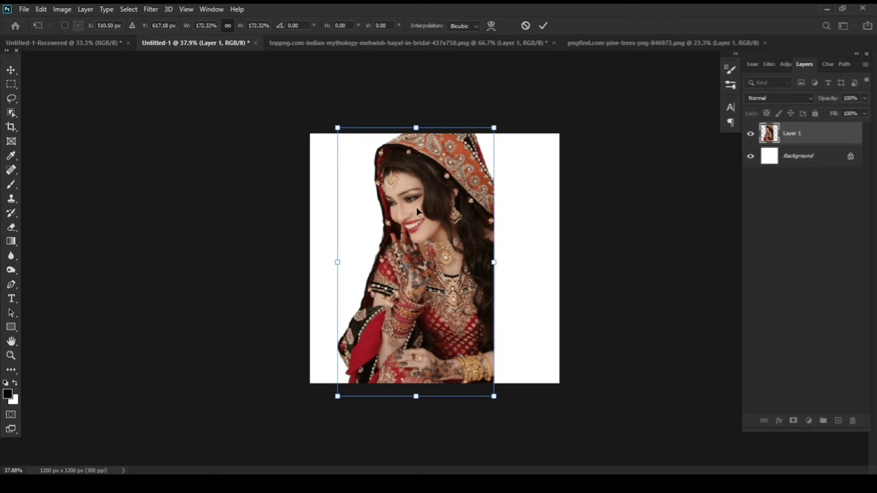
left_click_drag(425, 234, 404, 234)
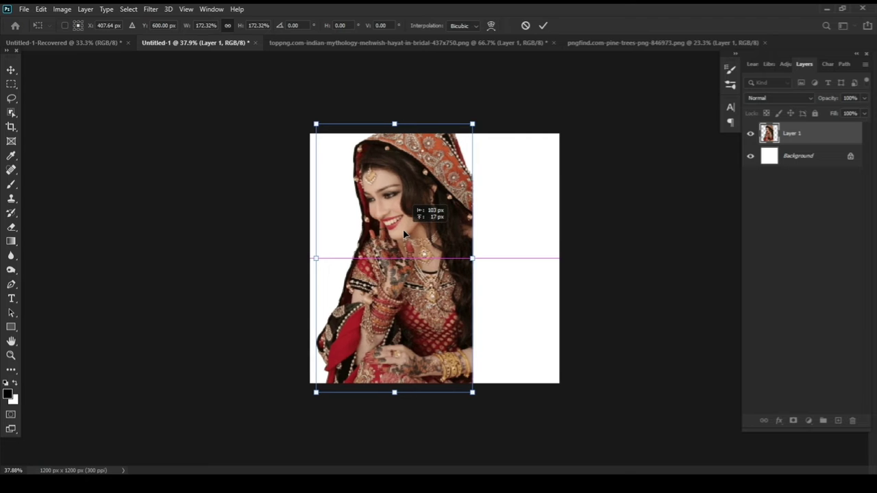
key("Return")
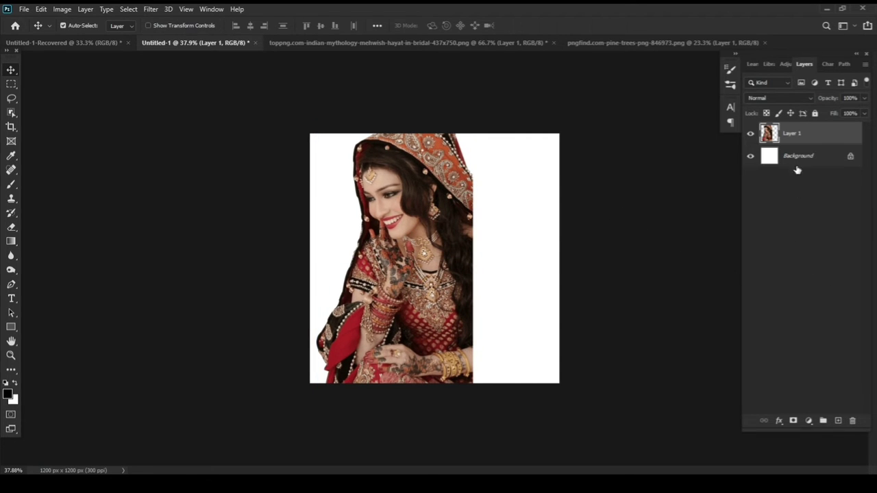
Drag the pine-trees image into Untitled-1 as Layer 2, above the bride layer
left_click(603, 44)
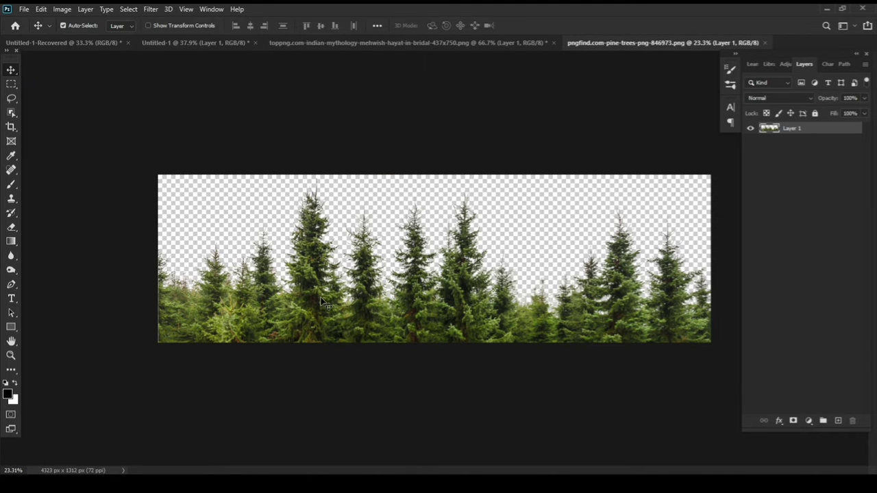
left_click_drag(321, 289, 217, 44)
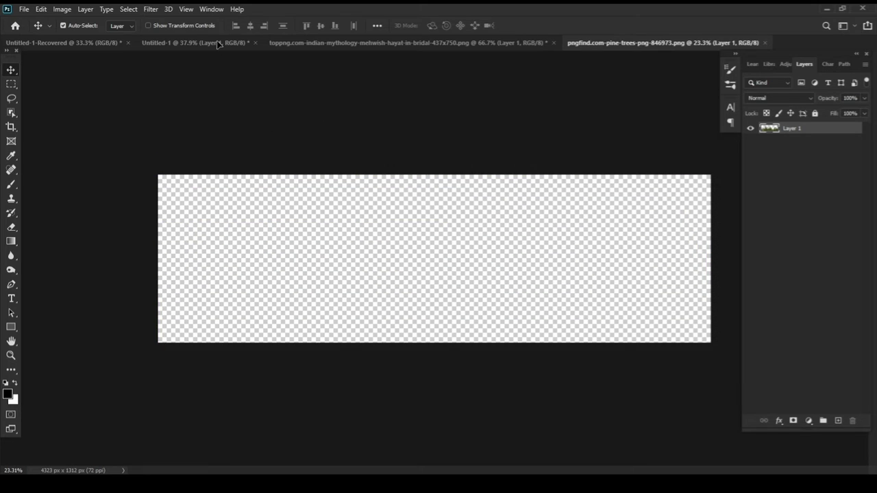
left_click_drag(218, 44, 411, 278)
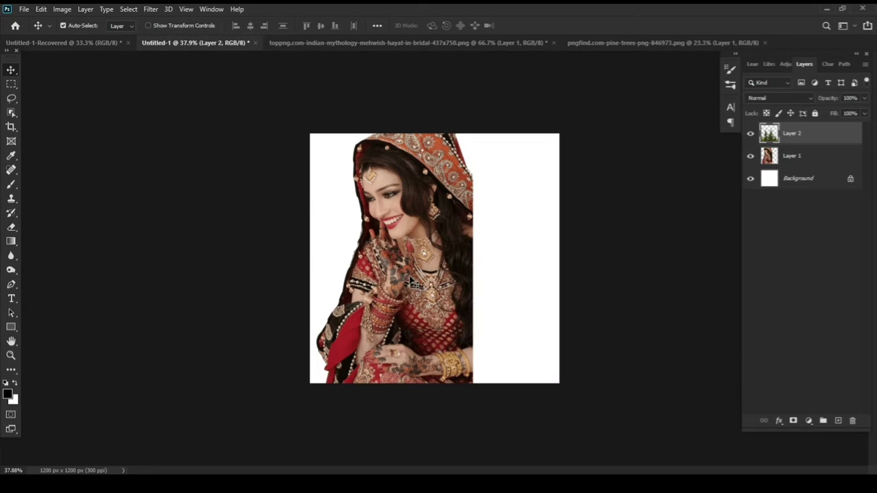
Shrink the pine trees to about 54% and rotate them about 90° over the bride's right half
key("ctrl+t")
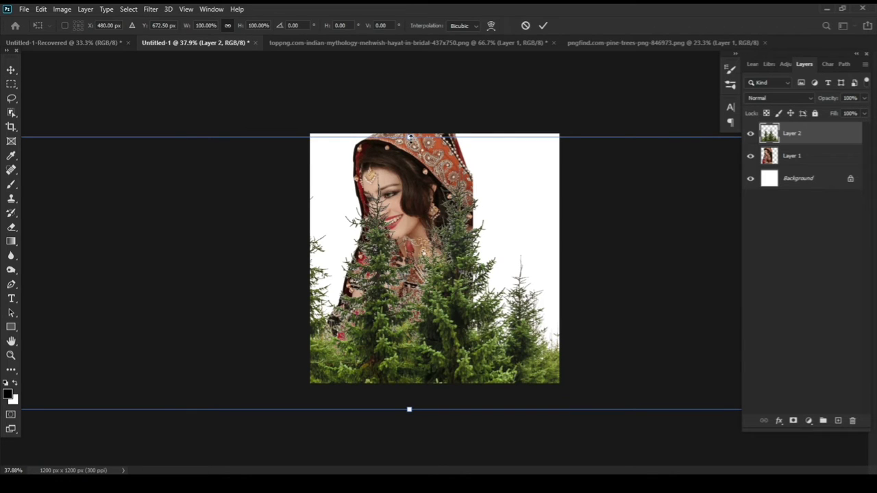
left_click_drag(410, 138, 409, 223)
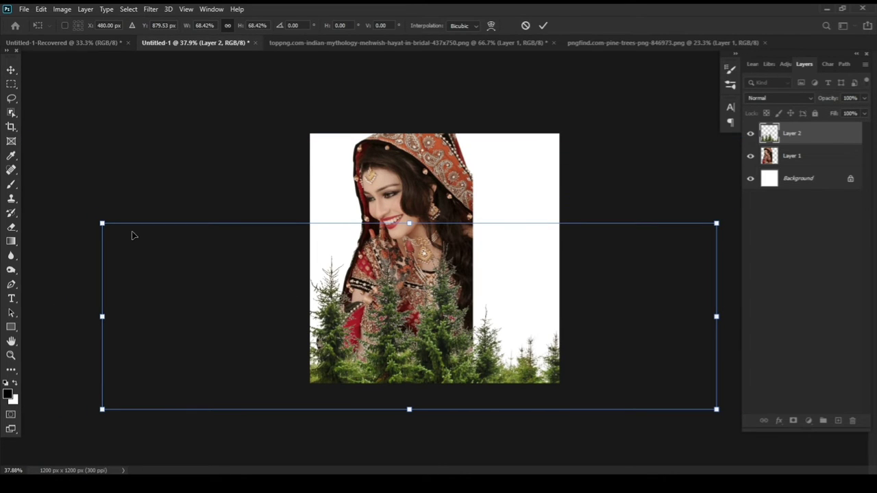
left_click_drag(102, 318, 265, 316)
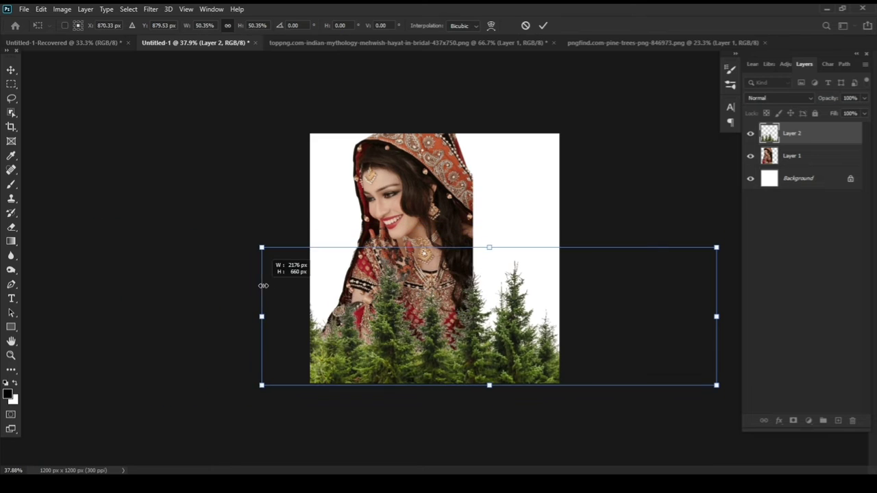
left_click_drag(723, 416, 566, 370)
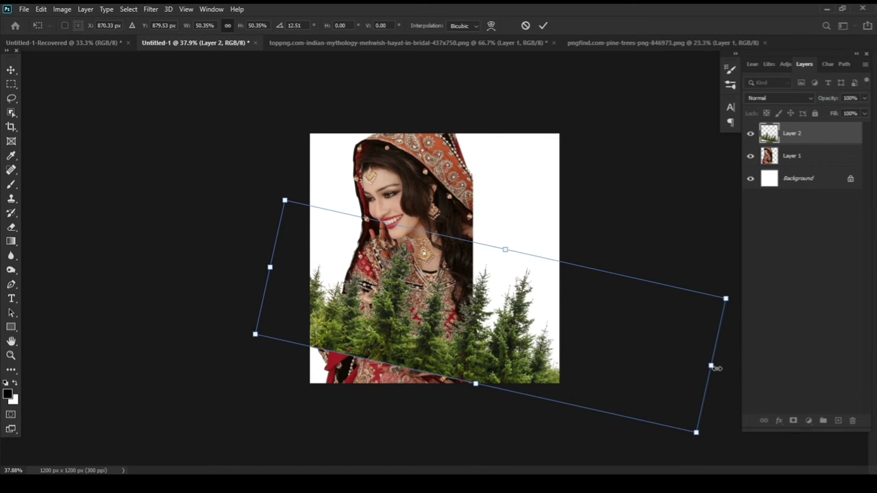
mouse_move(709, 374)
left_mouse_down()
mouse_move(585, 361)
mouse_move(396, 425)
mouse_move(356, 423)
left_mouse_up()
left_click_drag(468, 302, 487, 298)
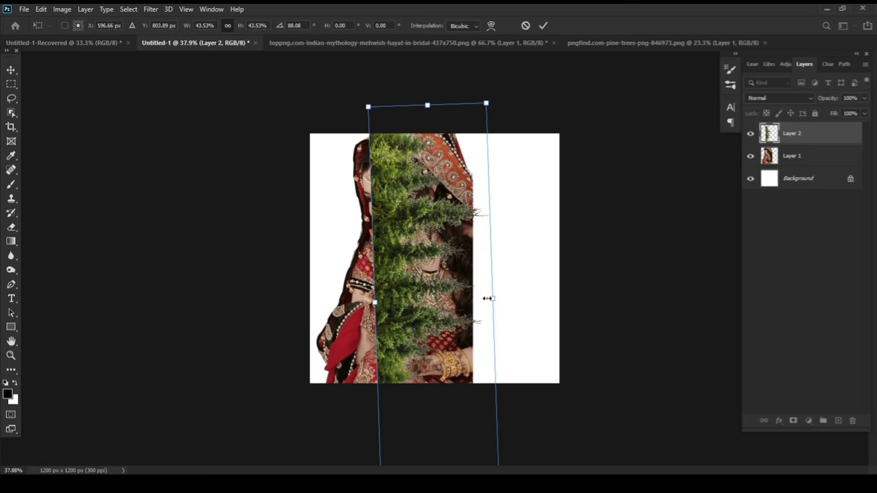
left_click_drag(424, 302, 474, 304)
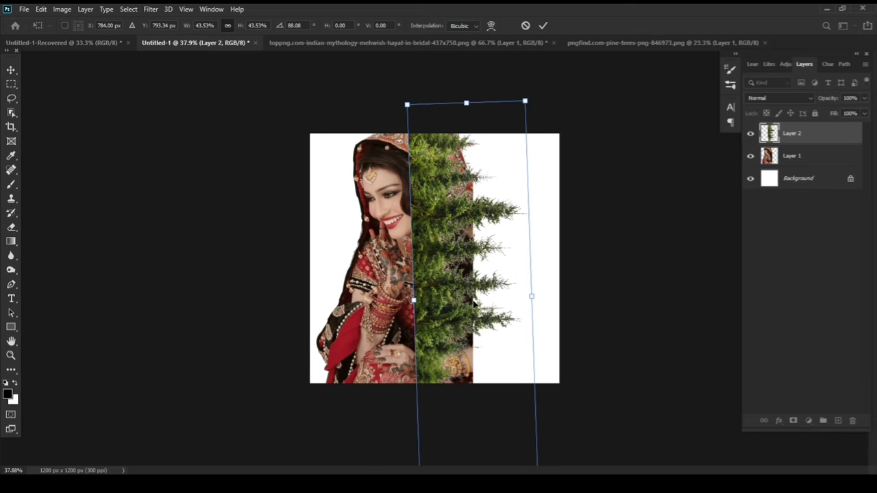
left_click_drag(530, 296, 540, 296)
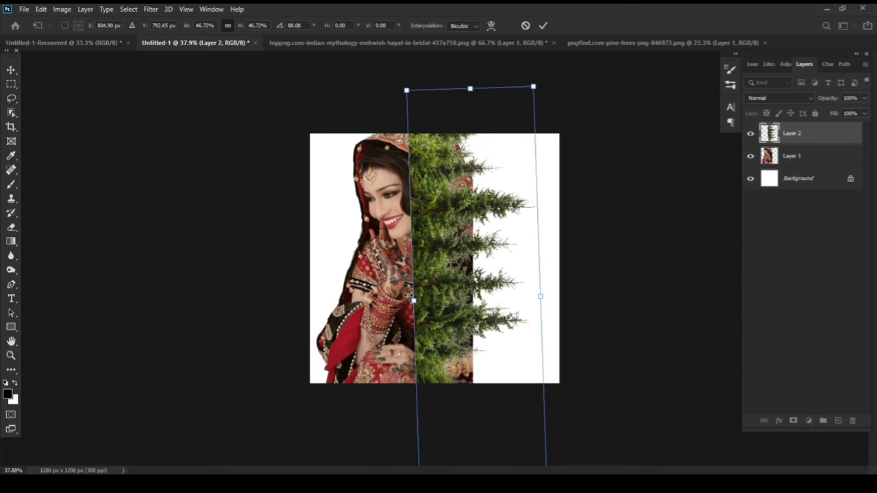
left_click_drag(413, 300, 395, 301)
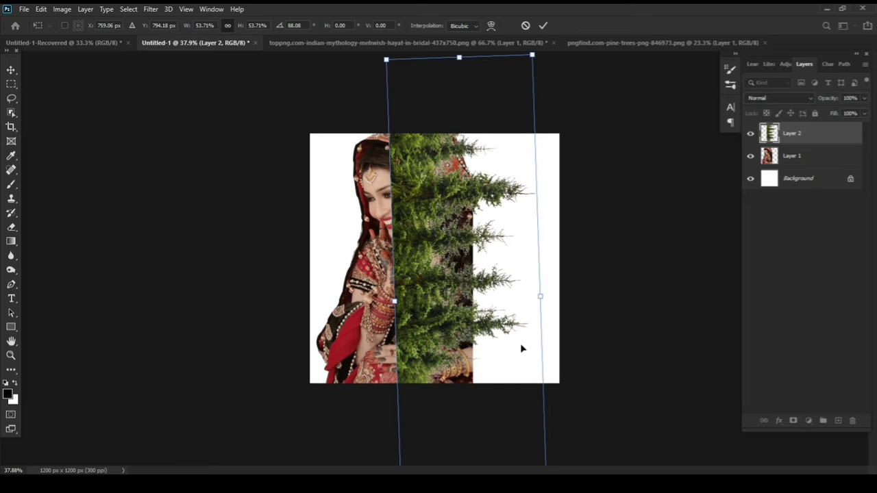
left_click_drag(615, 363, 613, 370)
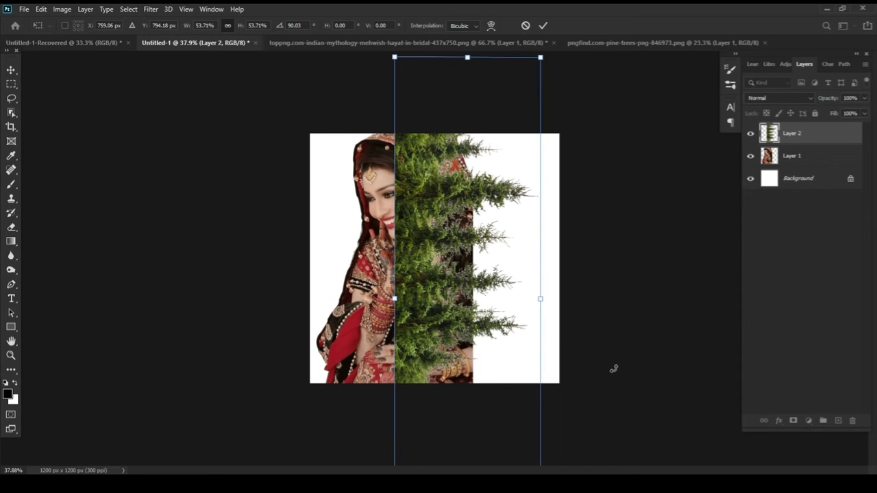
left_click_drag(423, 321, 495, 336)
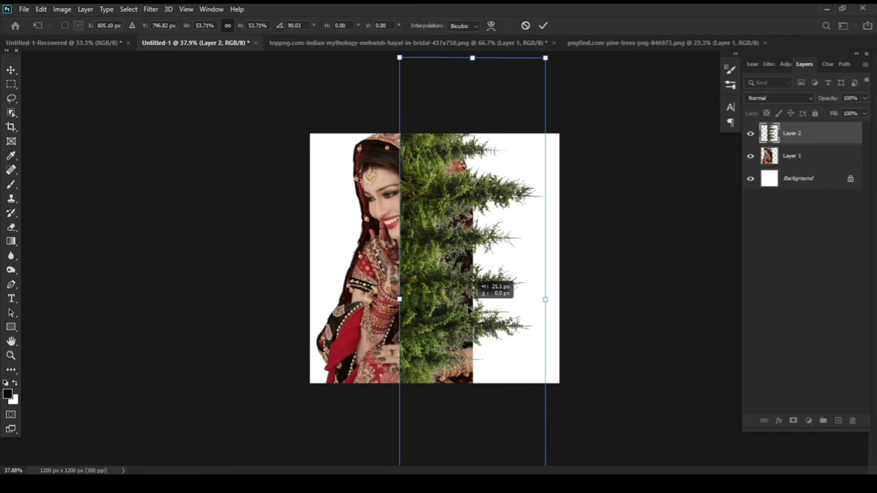
Adjust the trees' width with the side handles, widening the left side to about 59%
left_click_drag(464, 307, 469, 308)
left_click_drag(405, 299, 390, 302)
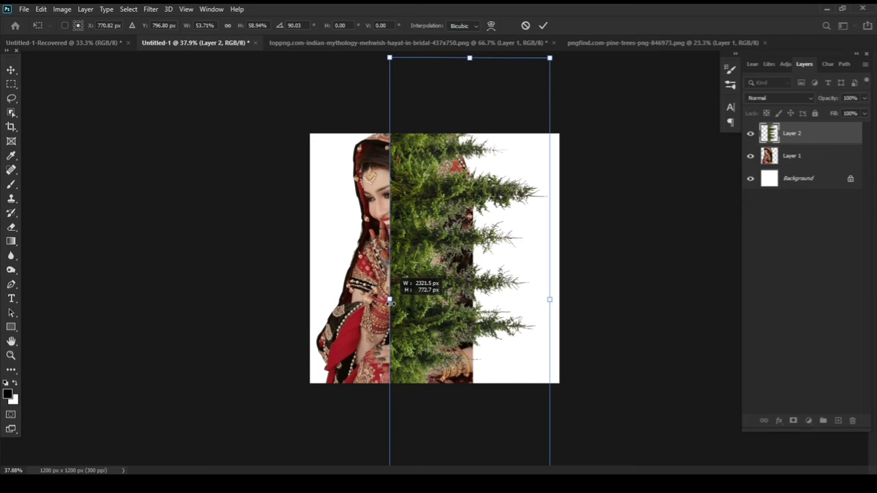
left_click_drag(390, 301, 390, 302)
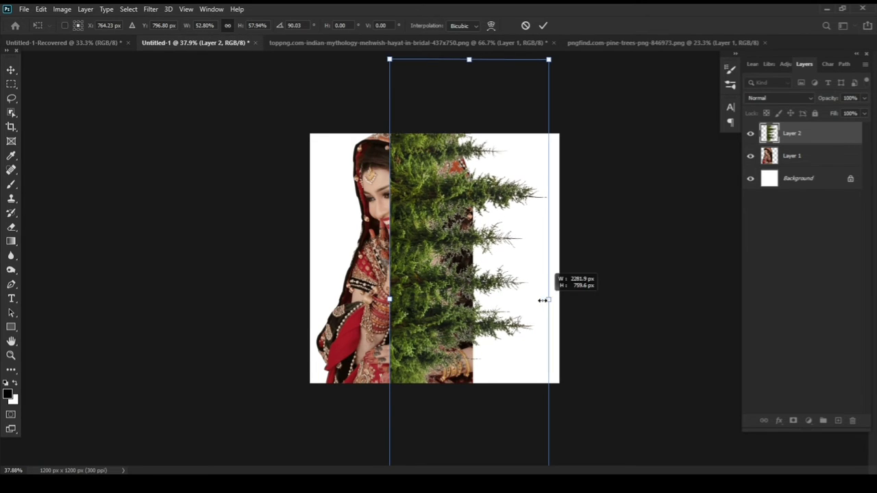
left_click_drag(549, 300, 534, 300)
left_click_drag(478, 322, 492, 307)
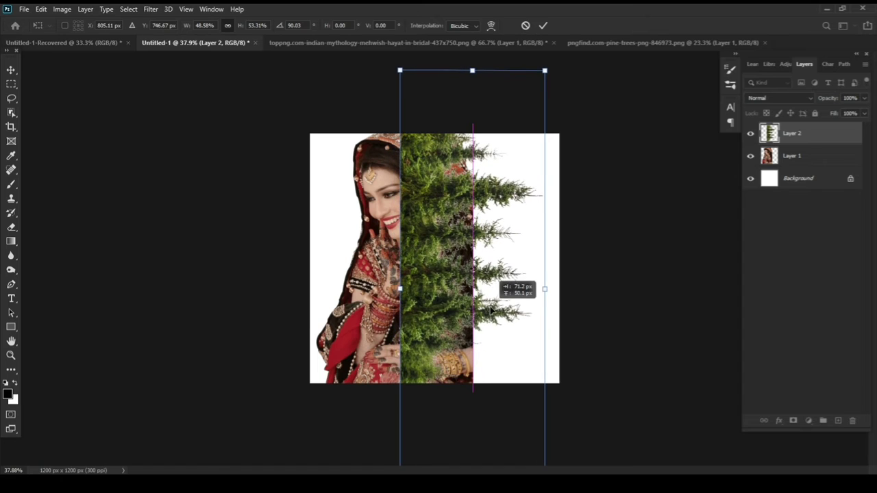
left_click_drag(405, 294, 394, 291)
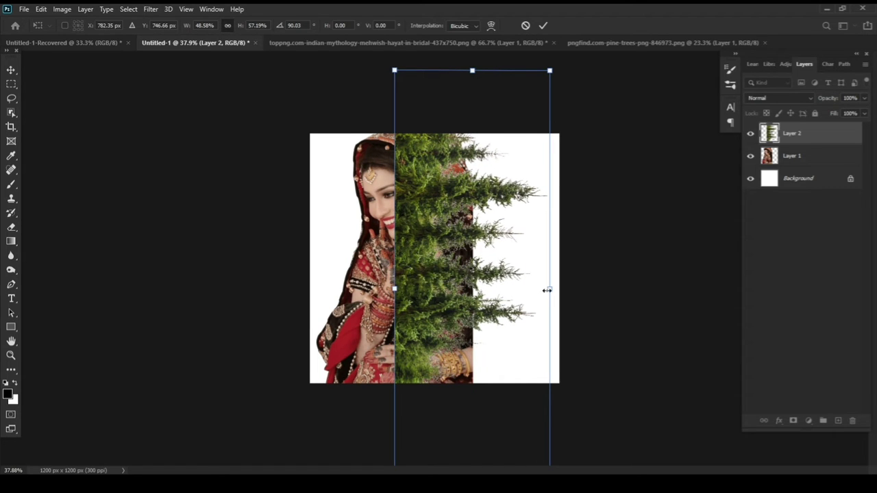
Straighten the trees to about 89° and commit the transform at 48.58% × 60.40%
left_click_drag(388, 416, 433, 384)
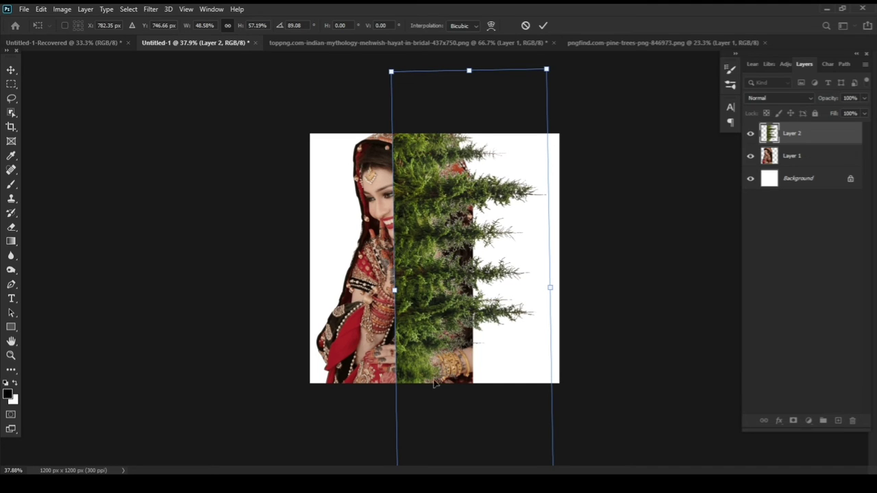
left_click_drag(553, 286, 559, 288)
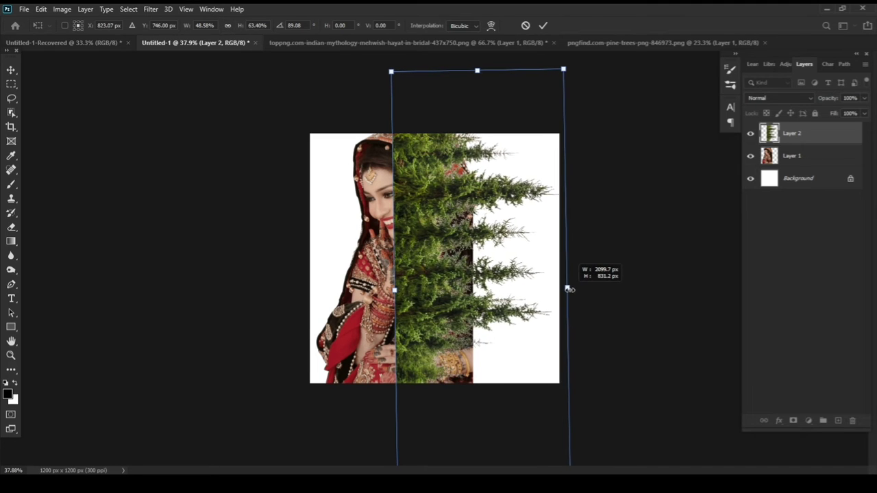
left_click_drag(587, 390, 586, 393)
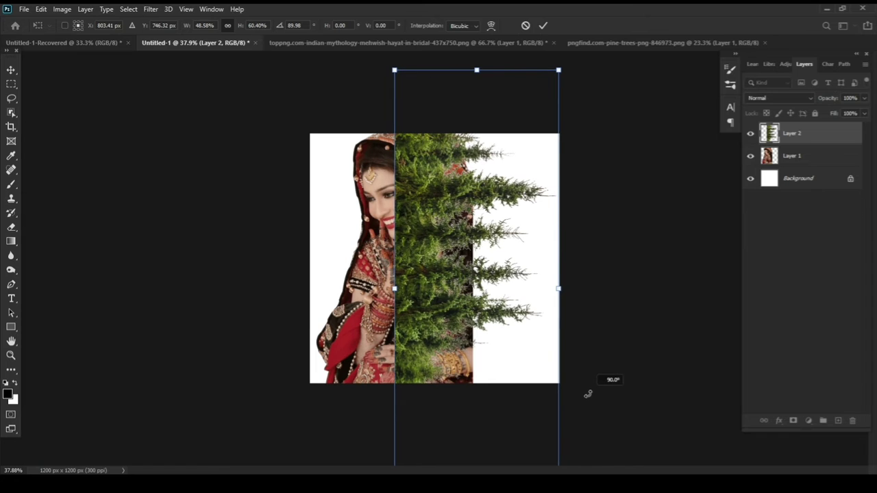
left_click_drag(467, 413, 475, 411)
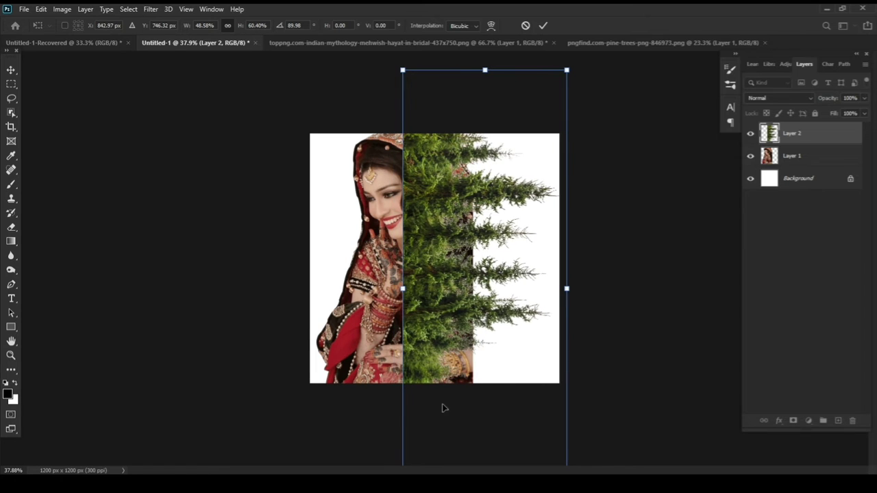
left_click_drag(376, 419, 381, 417)
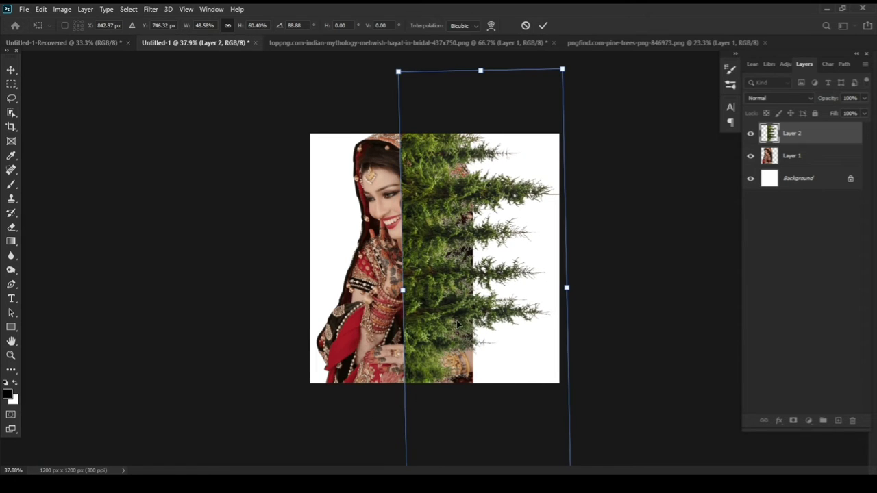
left_click_drag(456, 326, 462, 327)
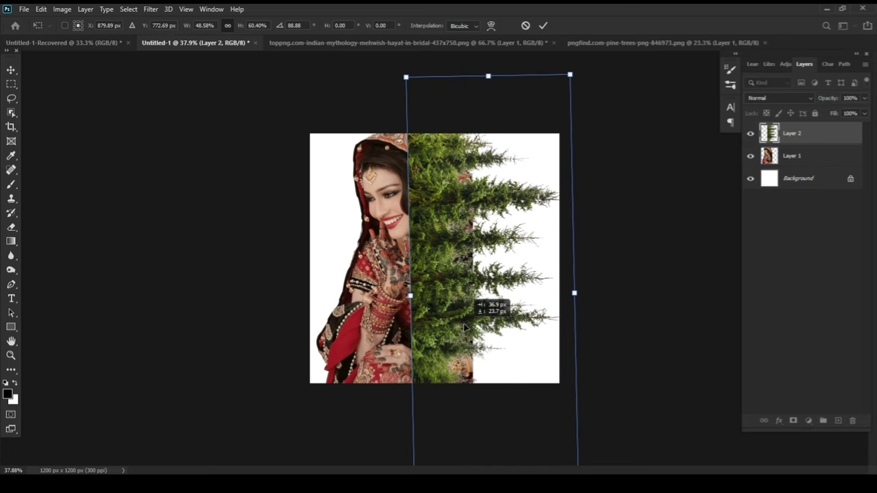
left_click_drag(462, 327, 447, 329)
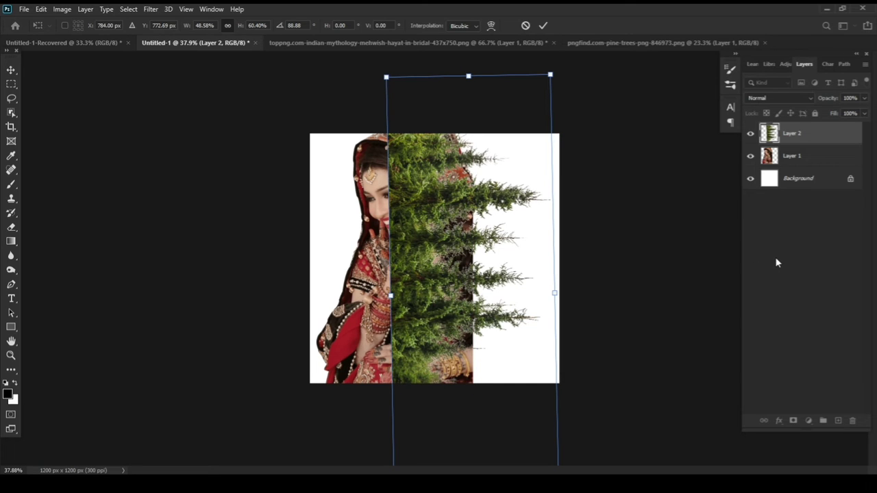
key("Return")
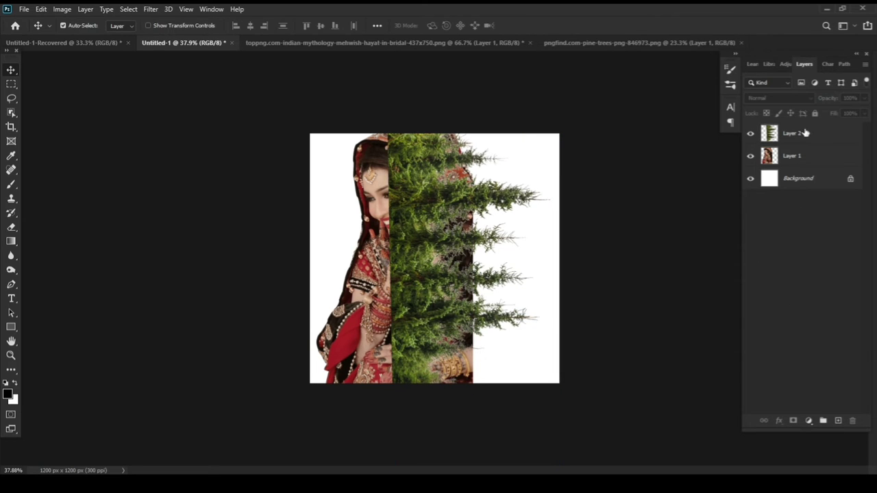
Move the trees layer below the bride layer and set the bride's blend mode to Lighten
left_click_drag(805, 133, 808, 158)
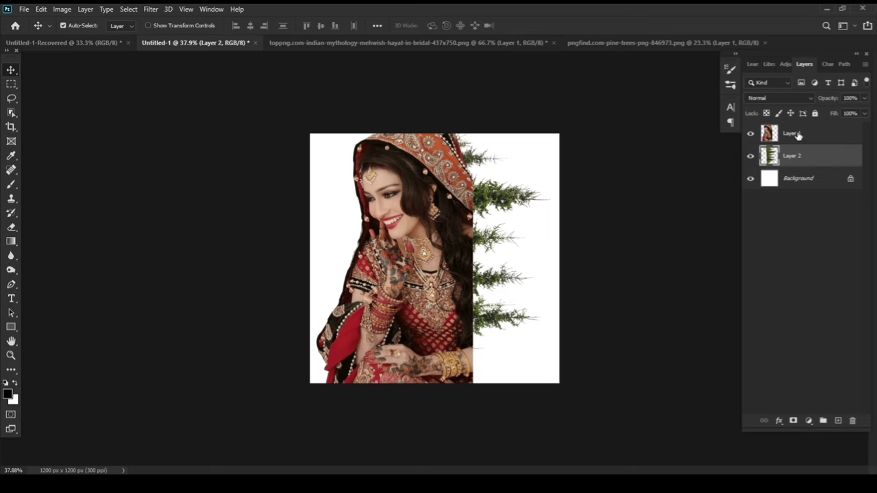
left_click(791, 140)
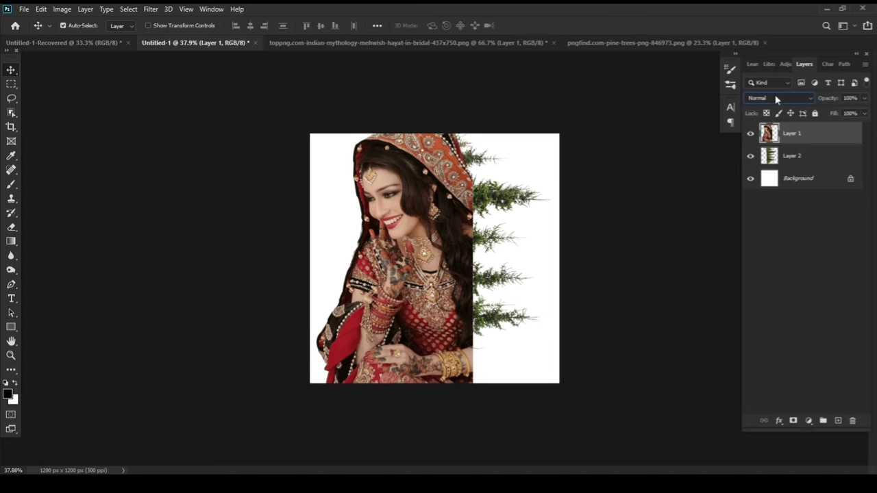
left_click(776, 100)
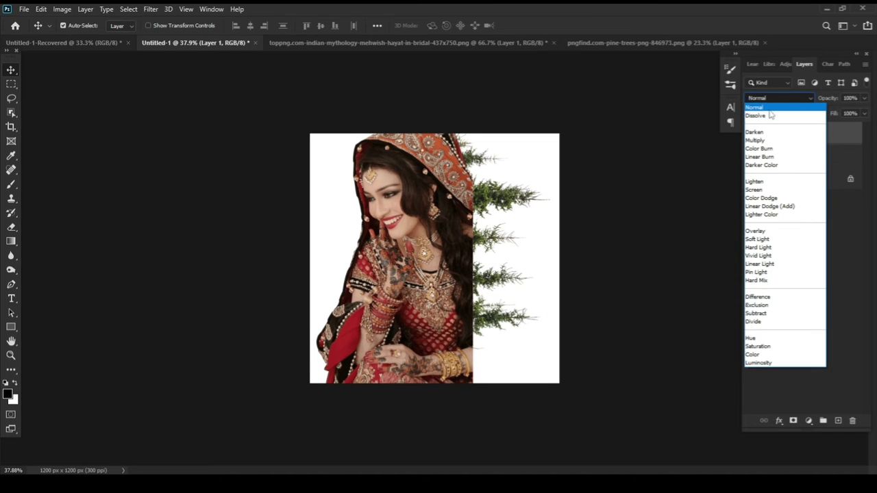
left_click(774, 182)
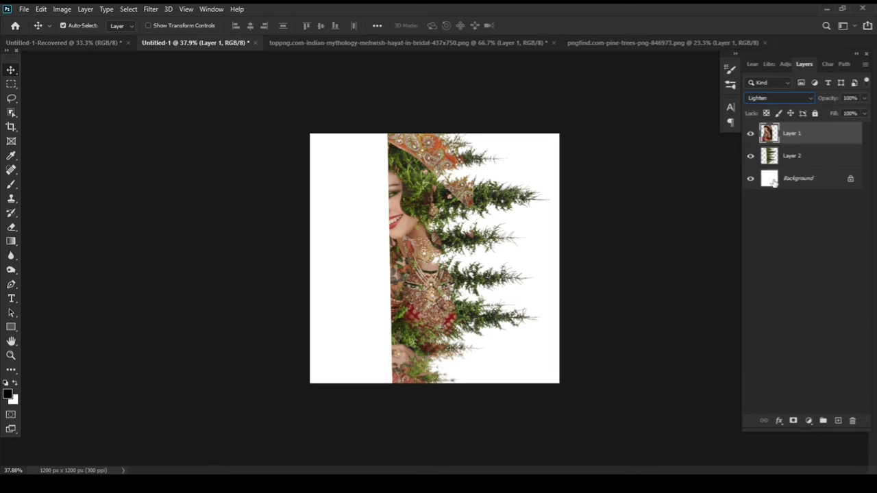
left_click(793, 158)
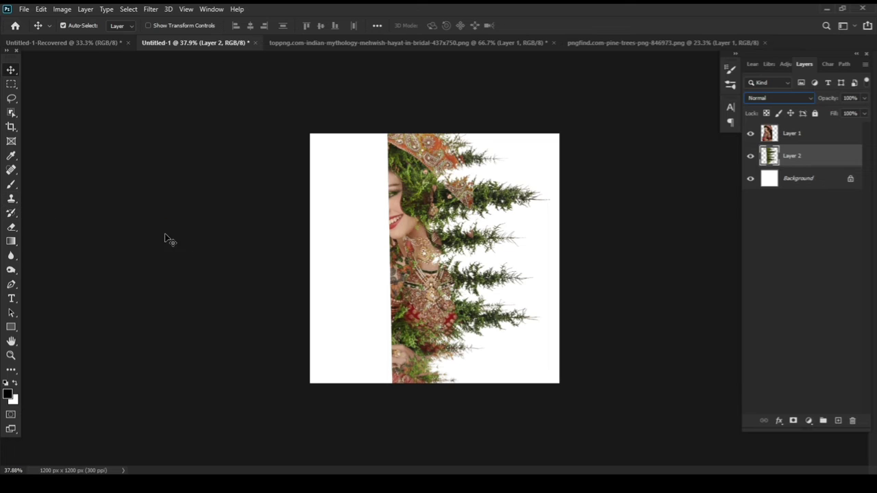
Erase the left part of the pine-trees layer so it fades softly into white
left_click(15, 231)
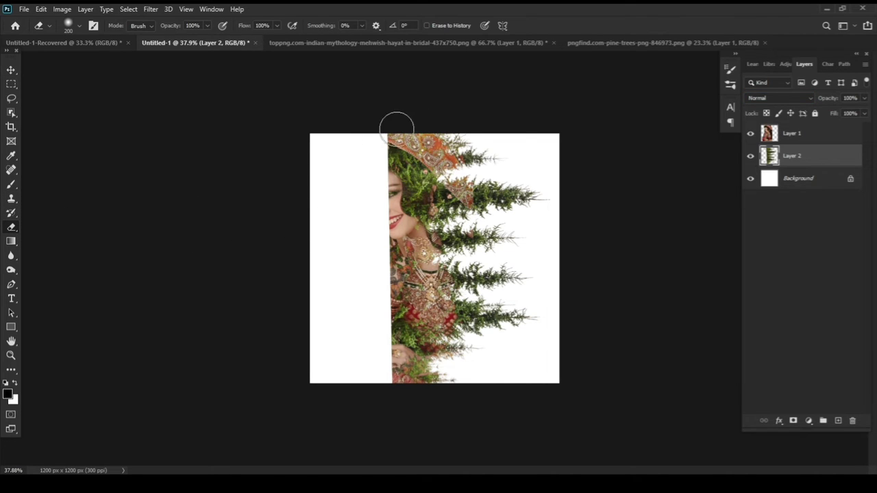
key("bracketleft")
mouse_move(401, 128)
left_mouse_down()
mouse_move(381, 167)
mouse_move(421, 127)
mouse_move(397, 152)
mouse_move(380, 313)
mouse_move(394, 317)
mouse_move(391, 368)
mouse_move(407, 395)
left_mouse_up()
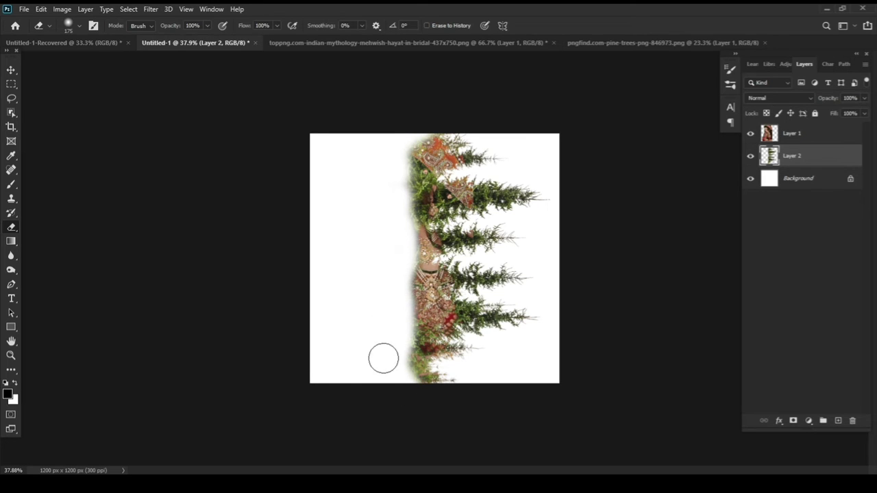
key("bracketright")
key("bracketright")
key("bracketright")
key("bracketright")
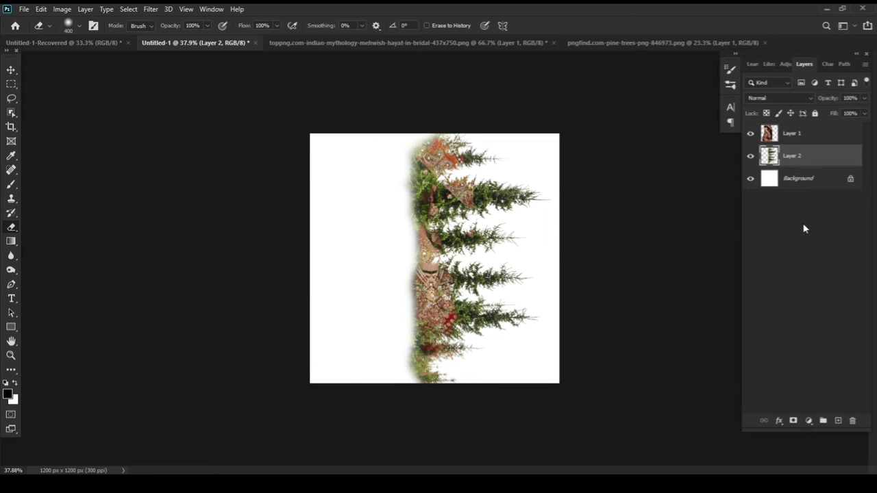
left_click(800, 138)
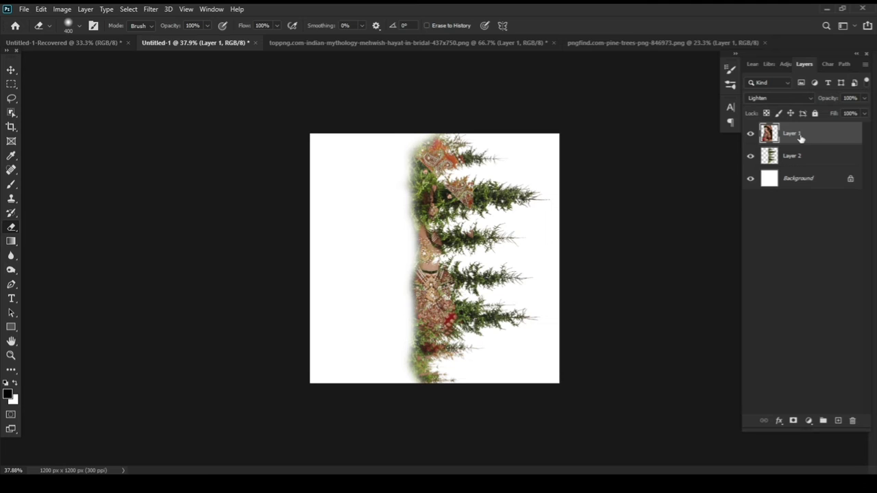
Duplicate the bride layer, set the copy to Normal blending, and add a hide-all black mask
key("ctrl+j")
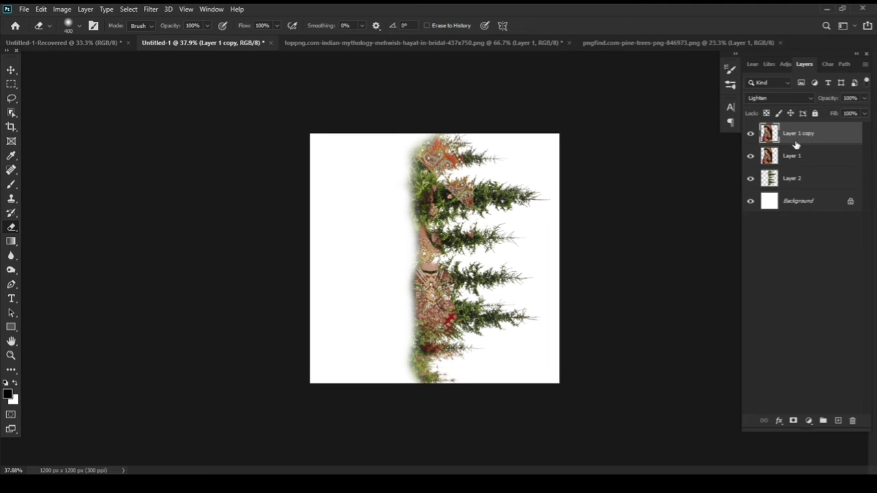
left_click(791, 102)
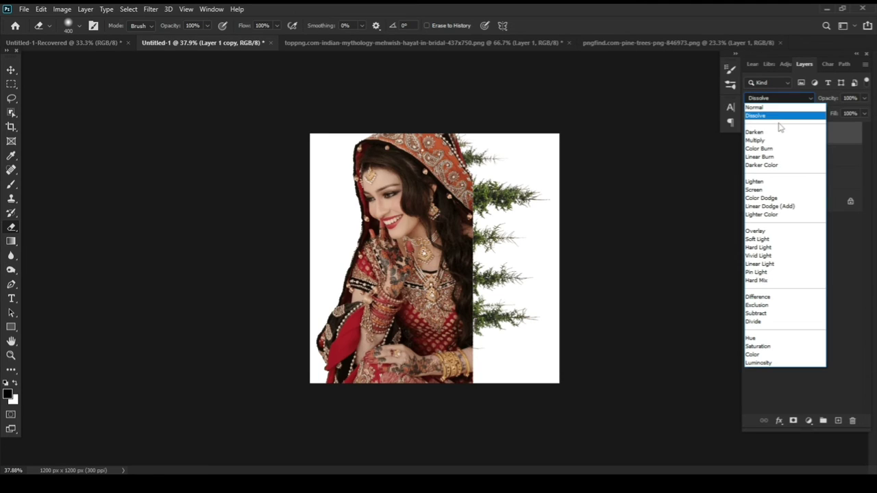
left_click(773, 109)
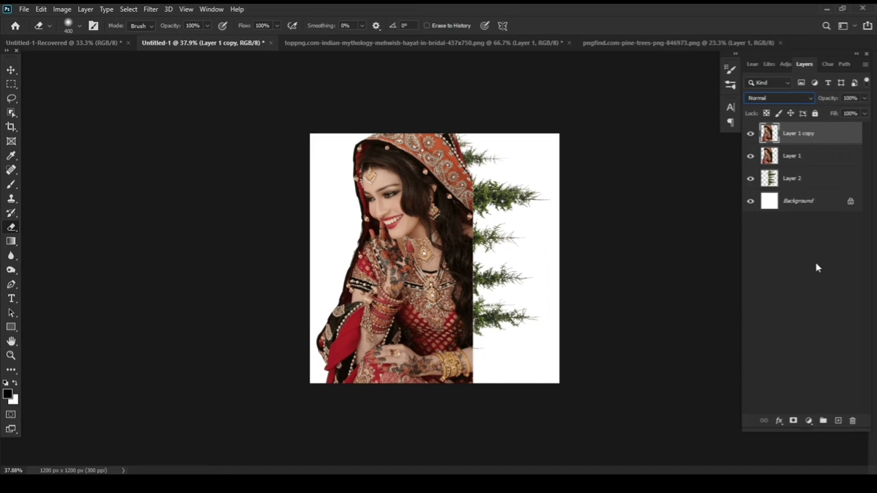
left_click(807, 421)
left_click(793, 421, "alt")
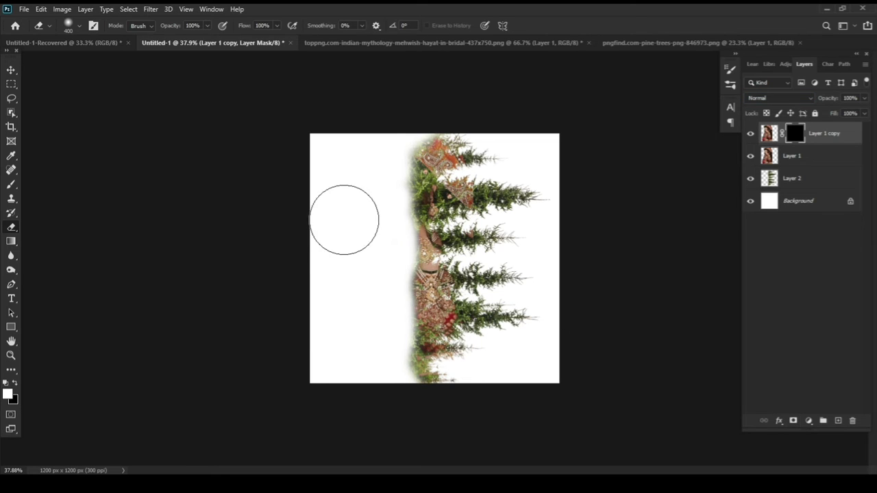
Paint white on the mask with a soft brush to reveal the bride's face, hair and outfit
key("b")
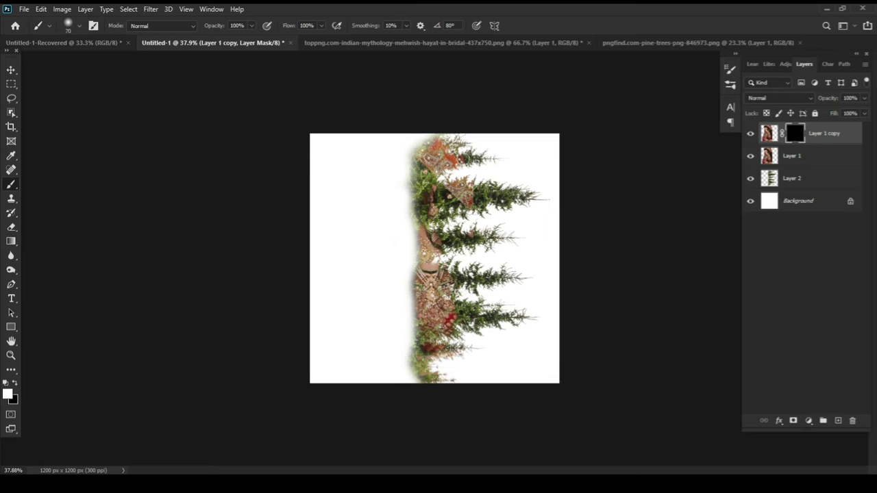
key("bracketright")
key("bracketright")
key("bracketright")
mouse_move(386, 171)
left_mouse_down()
mouse_move(386, 142)
mouse_move(417, 133)
mouse_move(370, 171)
mouse_move(391, 163)
mouse_move(349, 185)
mouse_move(365, 177)
mouse_move(362, 190)
mouse_move(372, 190)
mouse_move(379, 167)
mouse_move(394, 180)
mouse_move(389, 218)
left_mouse_up()
key("bracketleft")
key("bracketleft")
key("bracketleft")
key("bracketleft")
key("bracketright")
key("bracketright")
key("bracketright")
key("bracketleft")
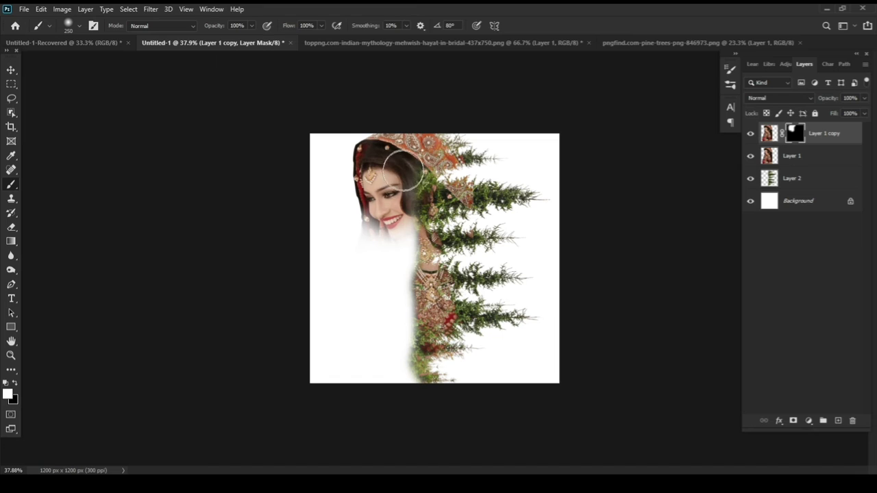
mouse_move(403, 169)
left_mouse_down()
mouse_move(394, 252)
mouse_move(407, 313)
mouse_move(393, 382)
left_mouse_up()
key("bracketright")
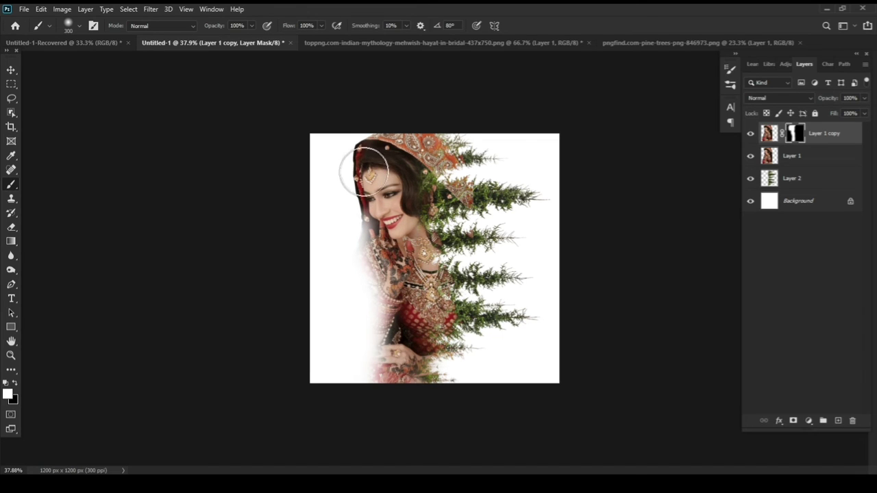
mouse_move(364, 171)
left_mouse_down()
mouse_move(352, 215)
mouse_move(346, 342)
mouse_move(371, 370)
mouse_move(329, 322)
mouse_move(298, 398)
left_mouse_up()
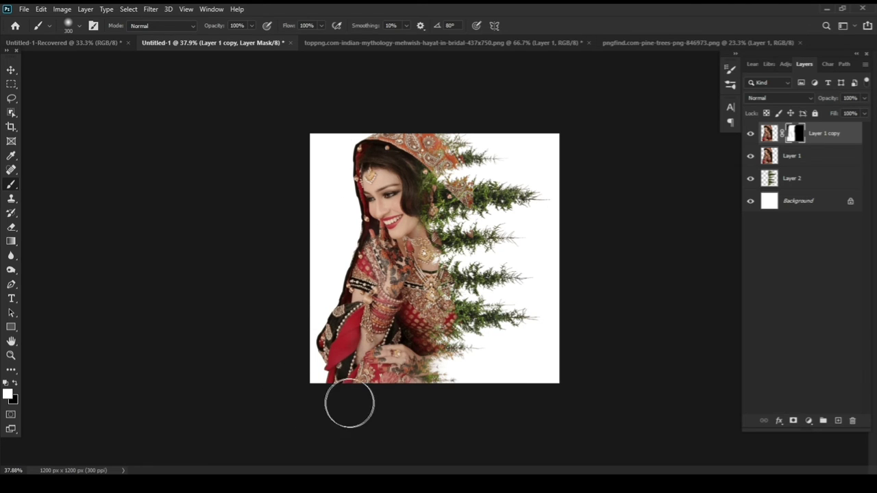
key("bracketleft")
key("bracketleft")
key("bracketleft")
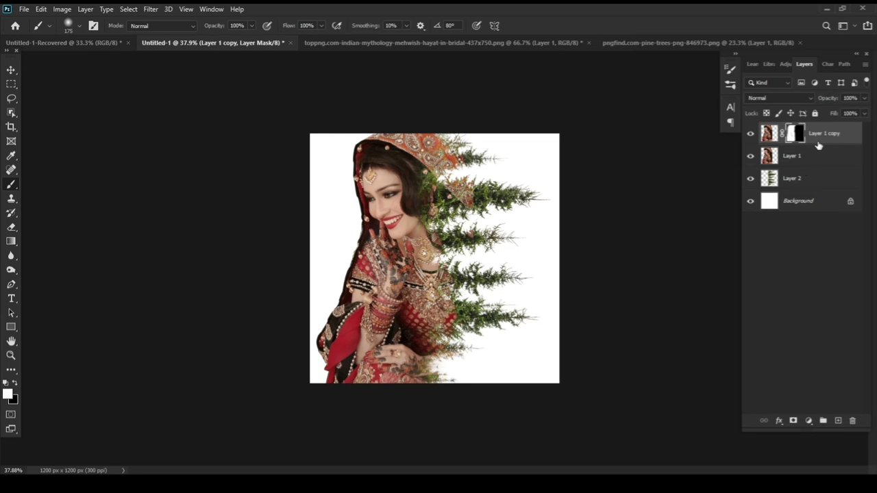
Add a Hue/Saturation adjustment layer with Saturation set to -100
left_click(809, 422)
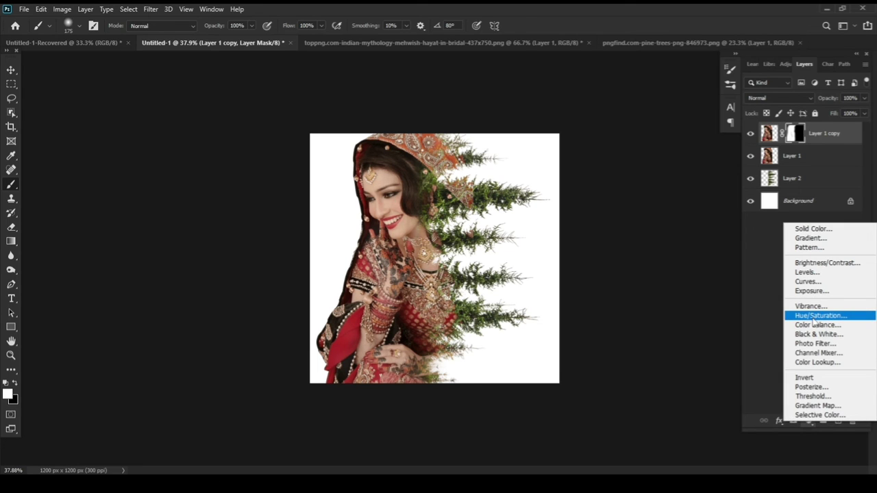
left_click(819, 315)
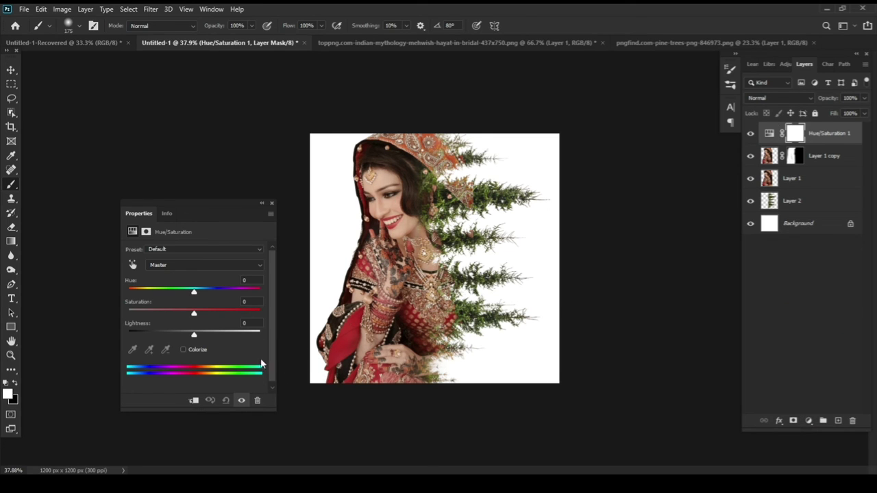
left_click_drag(192, 313, 86, 313)
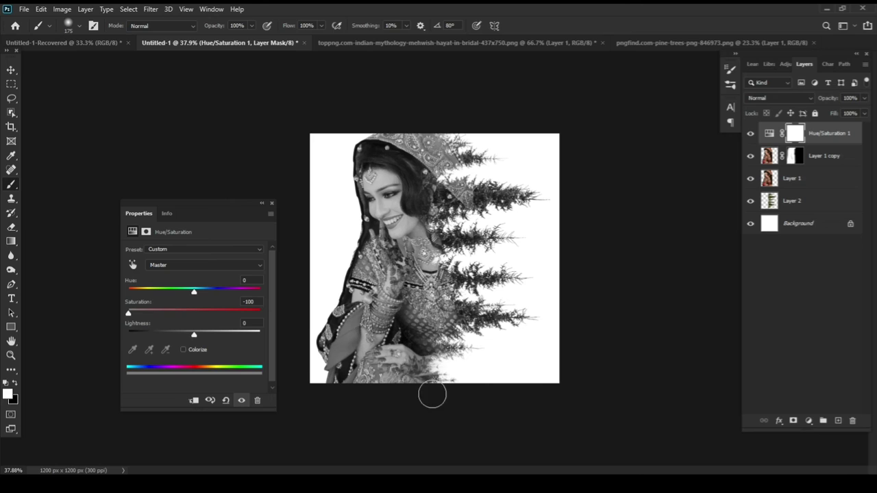
left_click(803, 206)
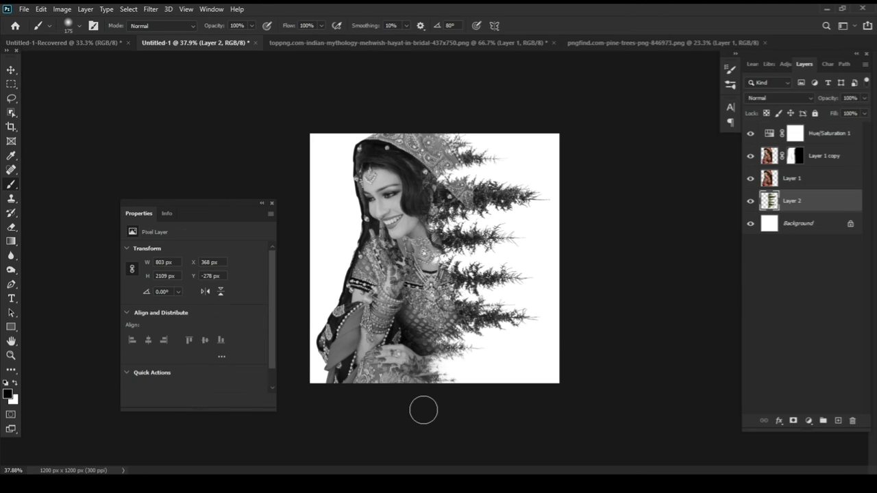
Rescale the pine-trees layer to about 71.61% and move it snugly beside the bride's right side
key("ctrl+t")
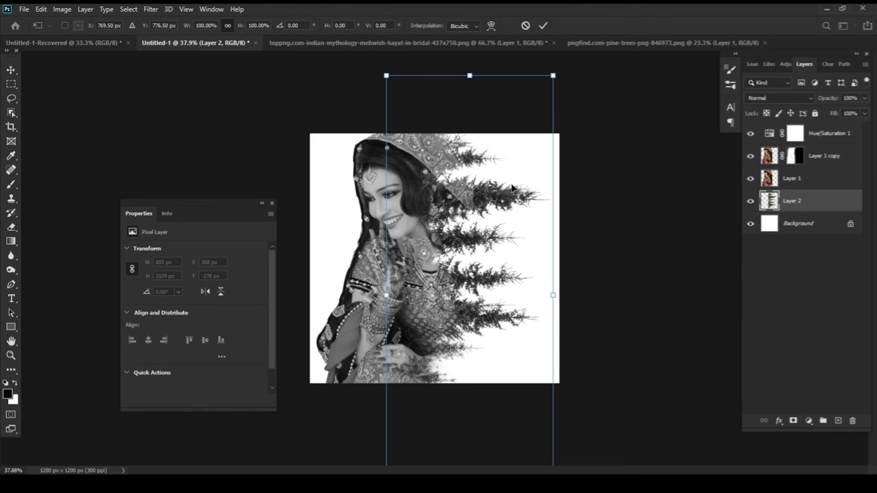
left_click_drag(470, 76, 478, 200)
left_click_drag(448, 318, 430, 236)
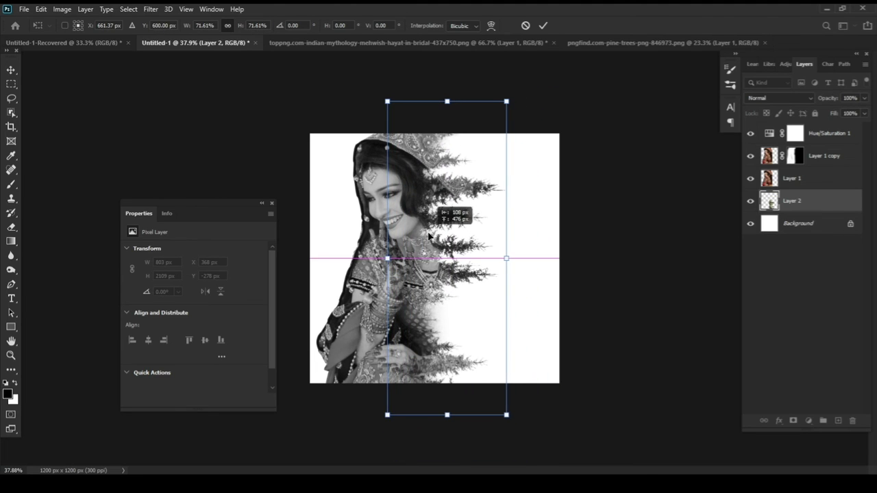
left_click_drag(428, 236, 440, 242)
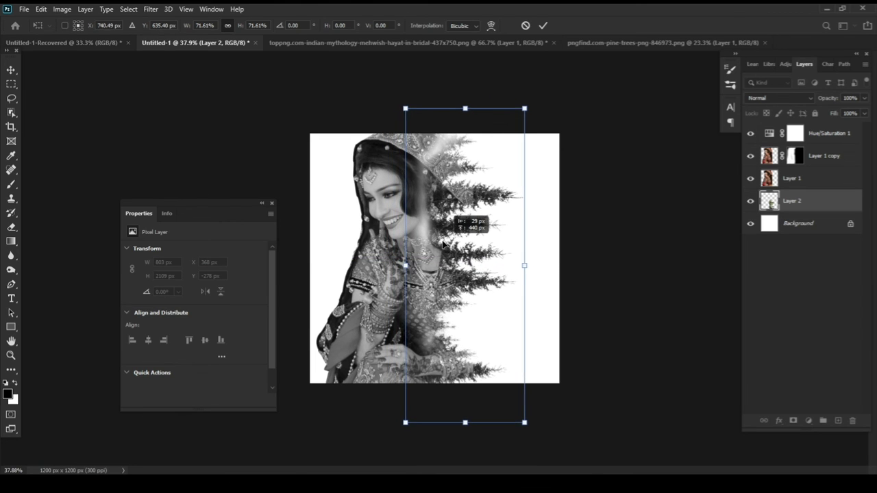
left_click_drag(439, 242, 475, 240)
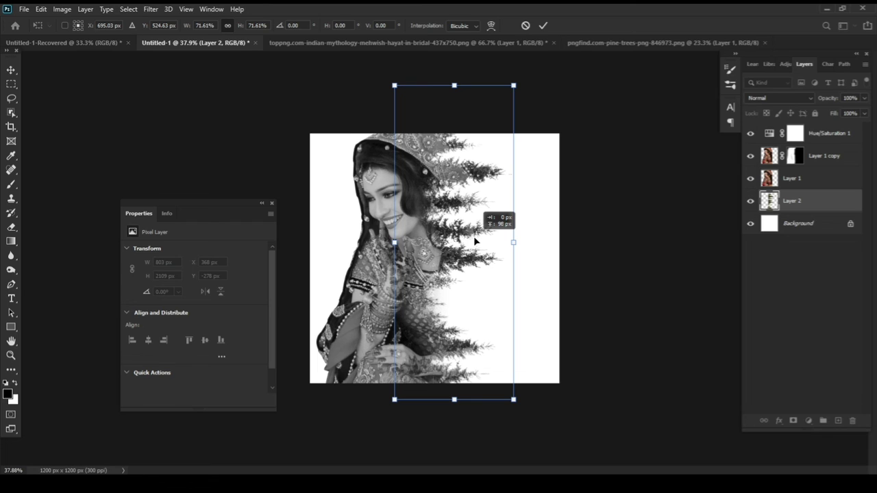
left_click_drag(475, 239, 475, 239)
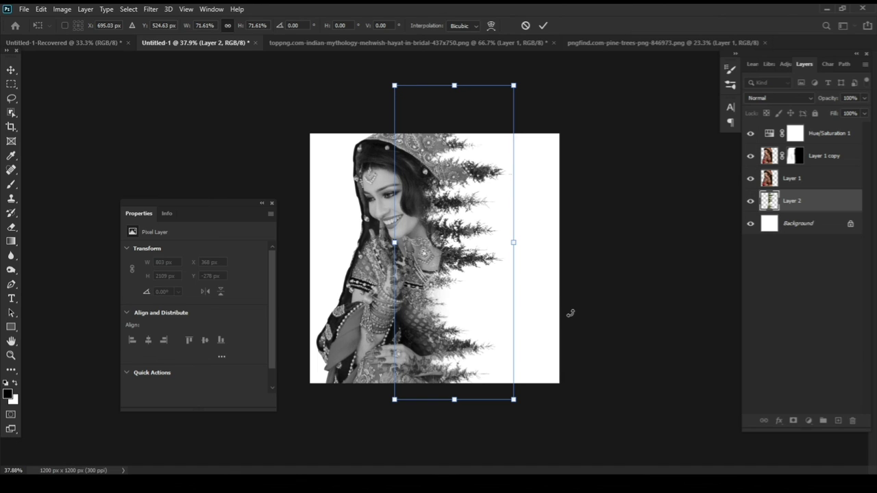
Commit the pine-trees transform, close the Properties panel and zoom in to review the composite
left_click(786, 311)
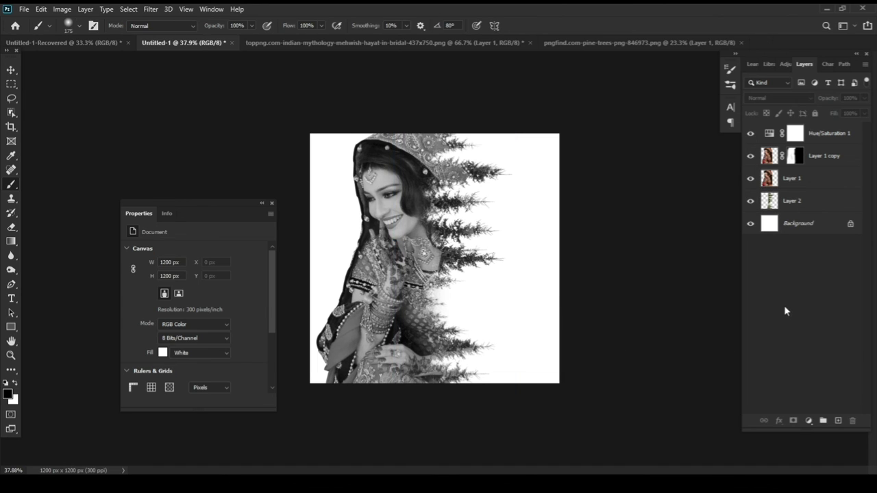
left_click(272, 202)
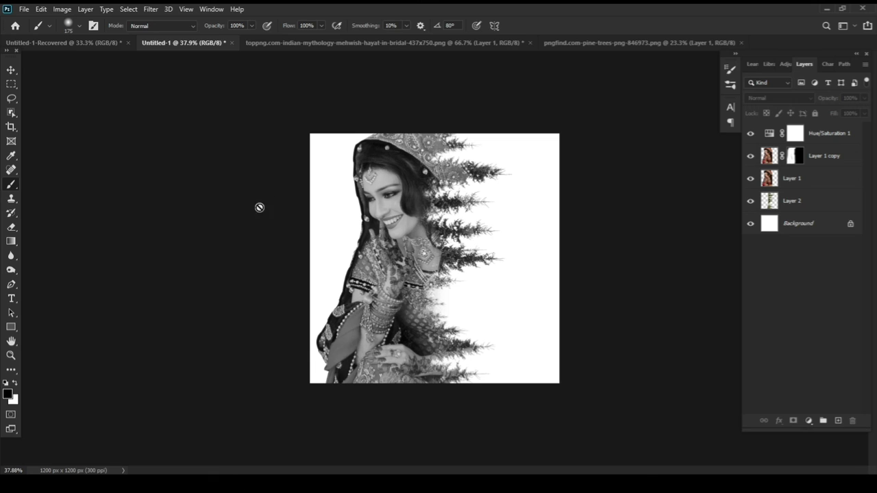
scroll(279, 268, "up", 1)
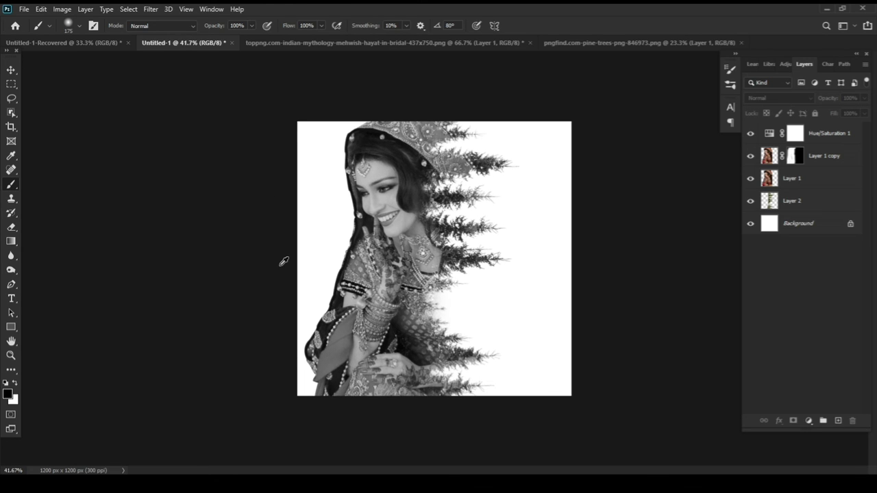
scroll(281, 262, "up", 1)
scroll(377, 259, "up", 1)
scroll(412, 256, "up", 1)
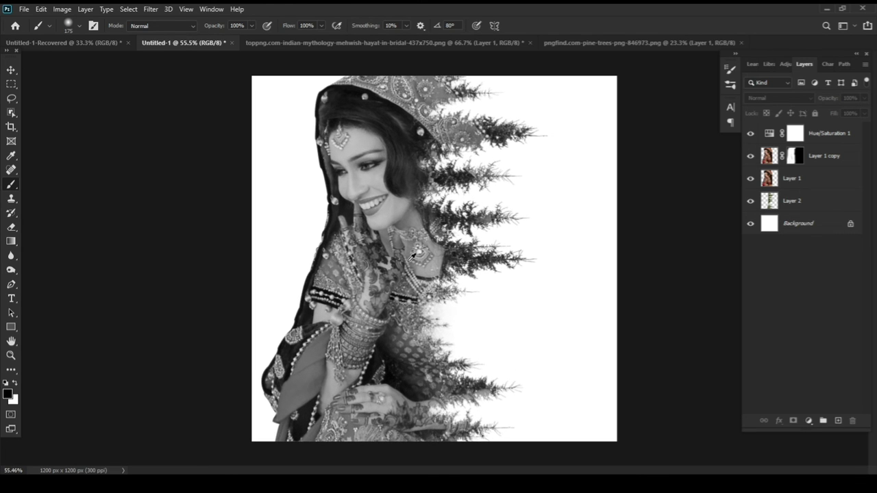
scroll(447, 267, "up", 1)
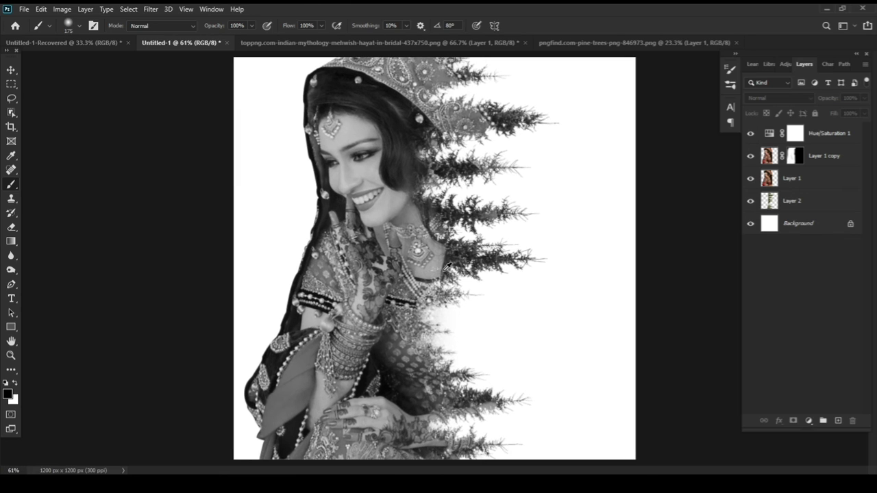